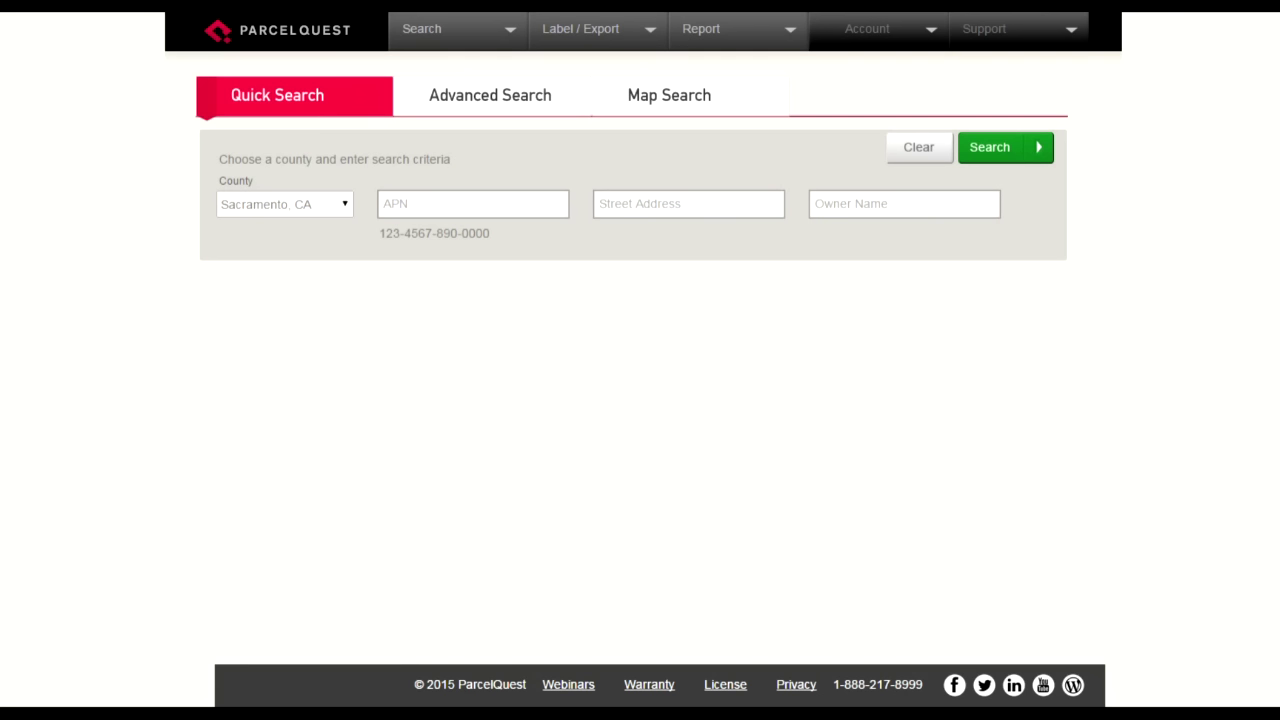
Search Sacramento County parcels by the owner's surname and open the 118 matching results
click(887, 200)
text(Williamson)
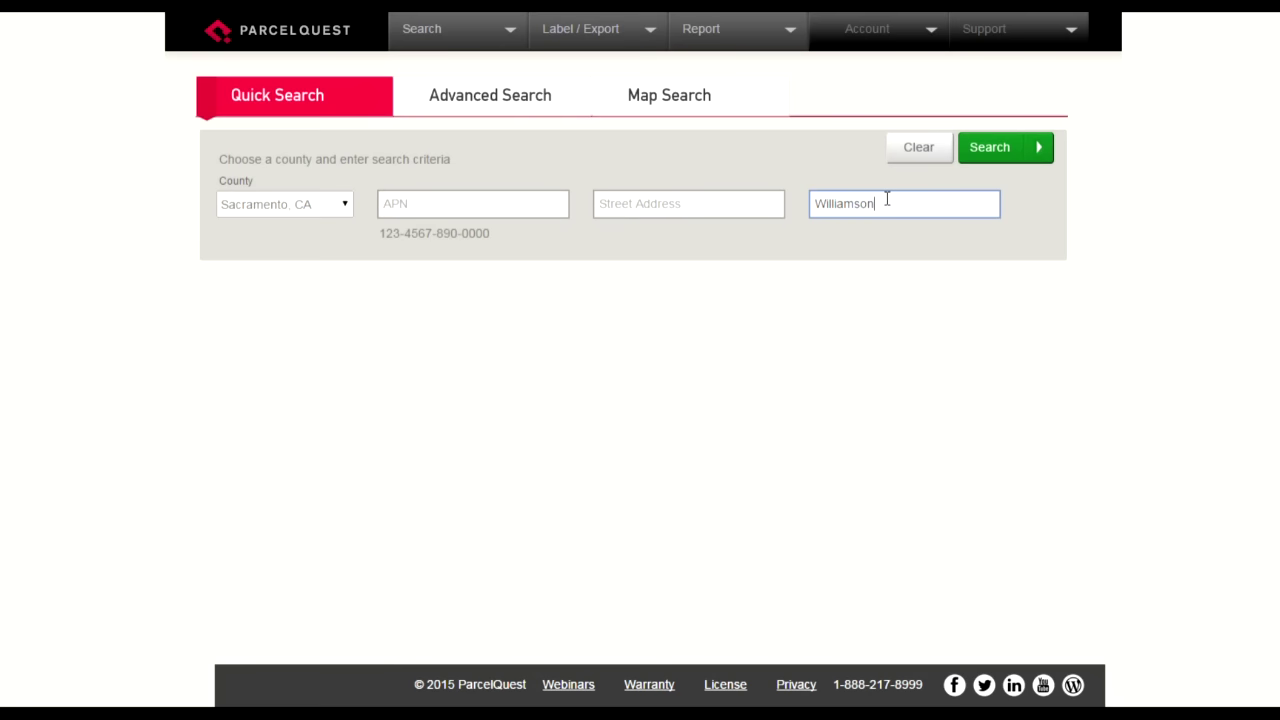
click(988, 149)
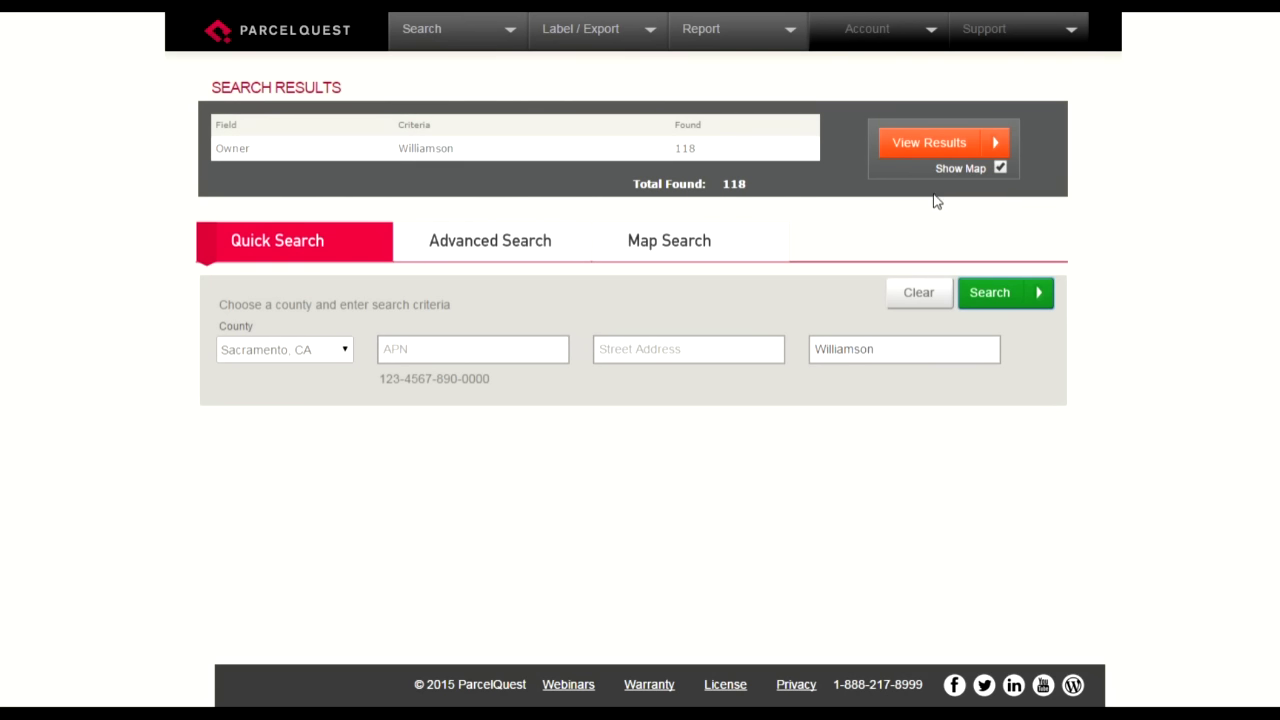
click(935, 146)
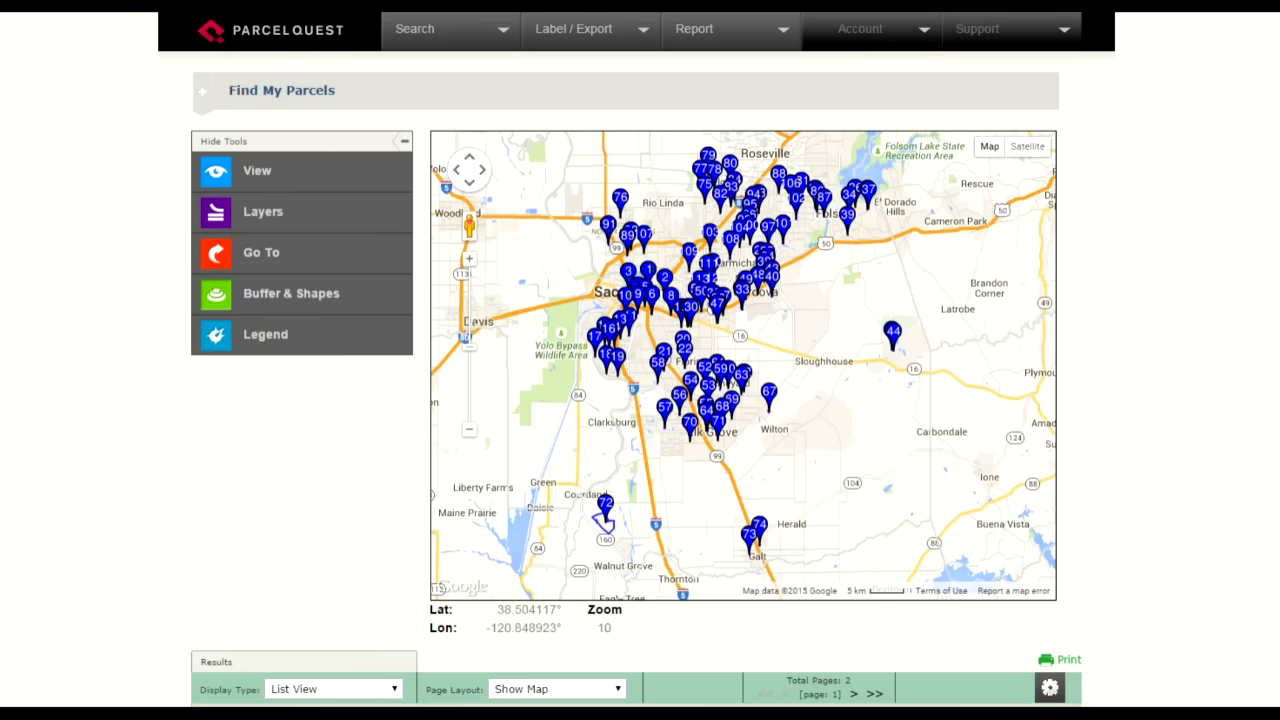
Scroll down to the List View table of parcels and back up to the map
scroll(636, 360, down, 7)
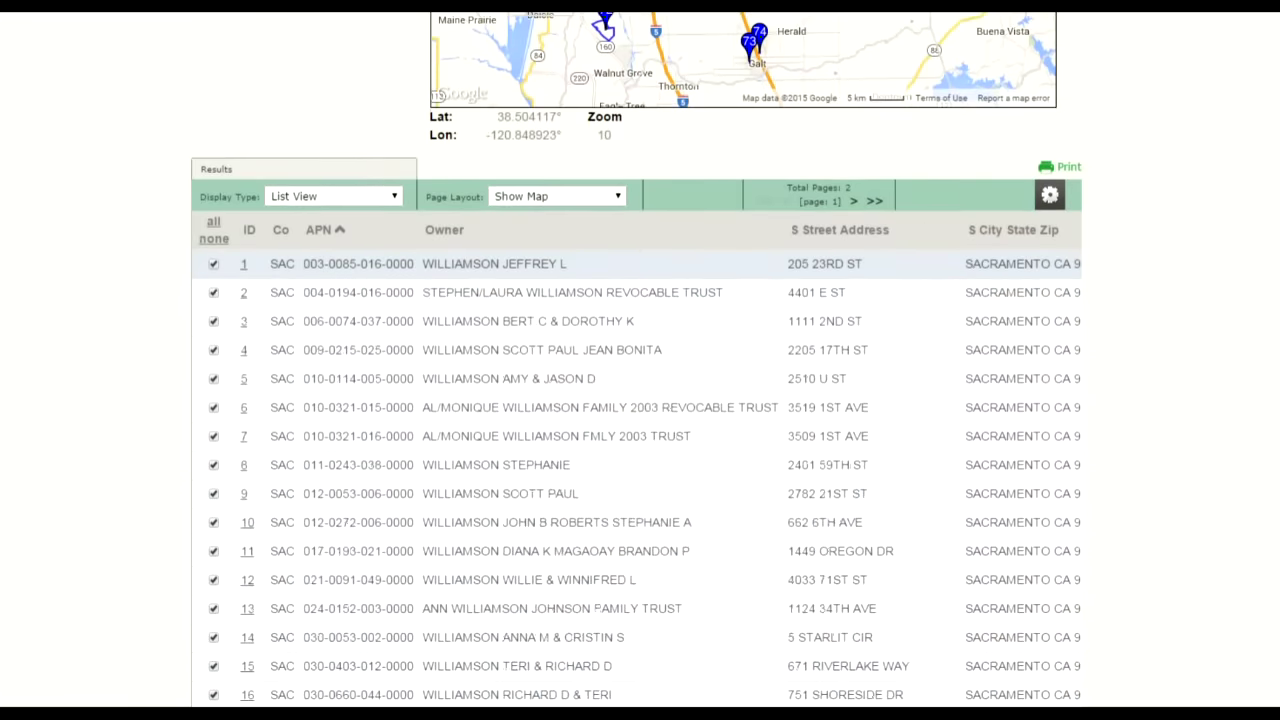
scroll(636, 360, down, 4)
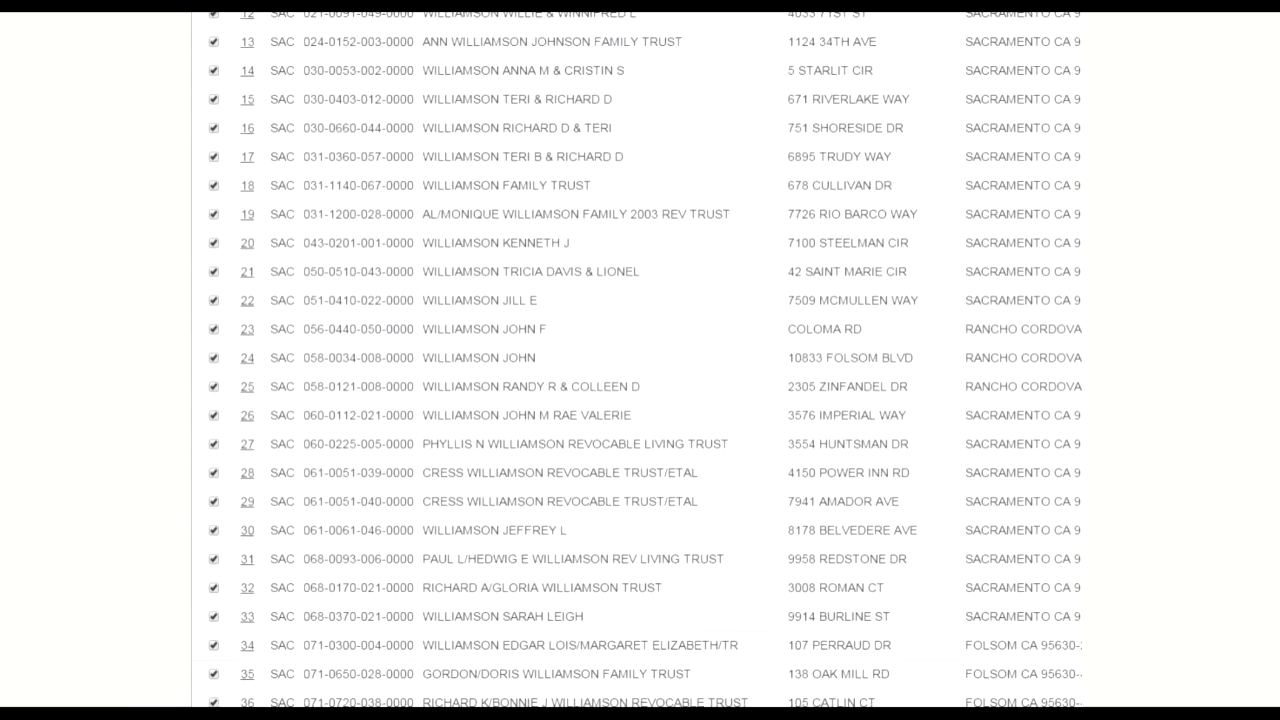
scroll(636, 360, up, 10)
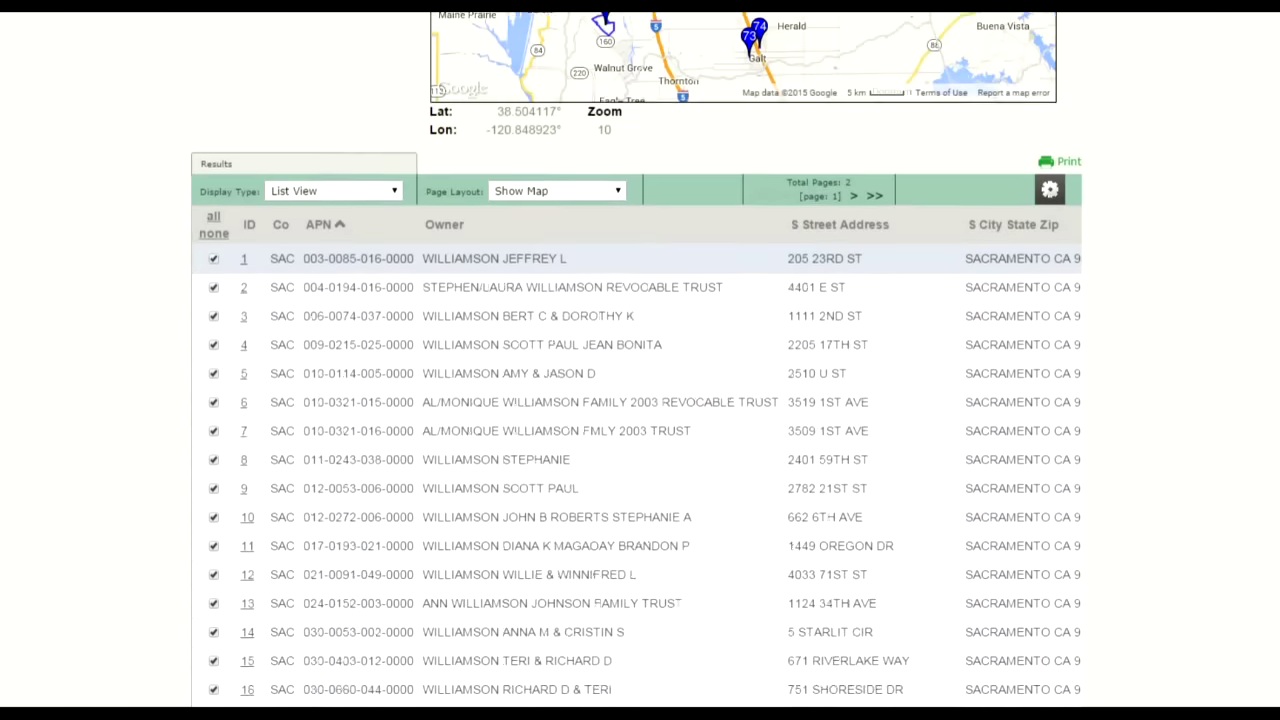
scroll(636, 360, up, 1)
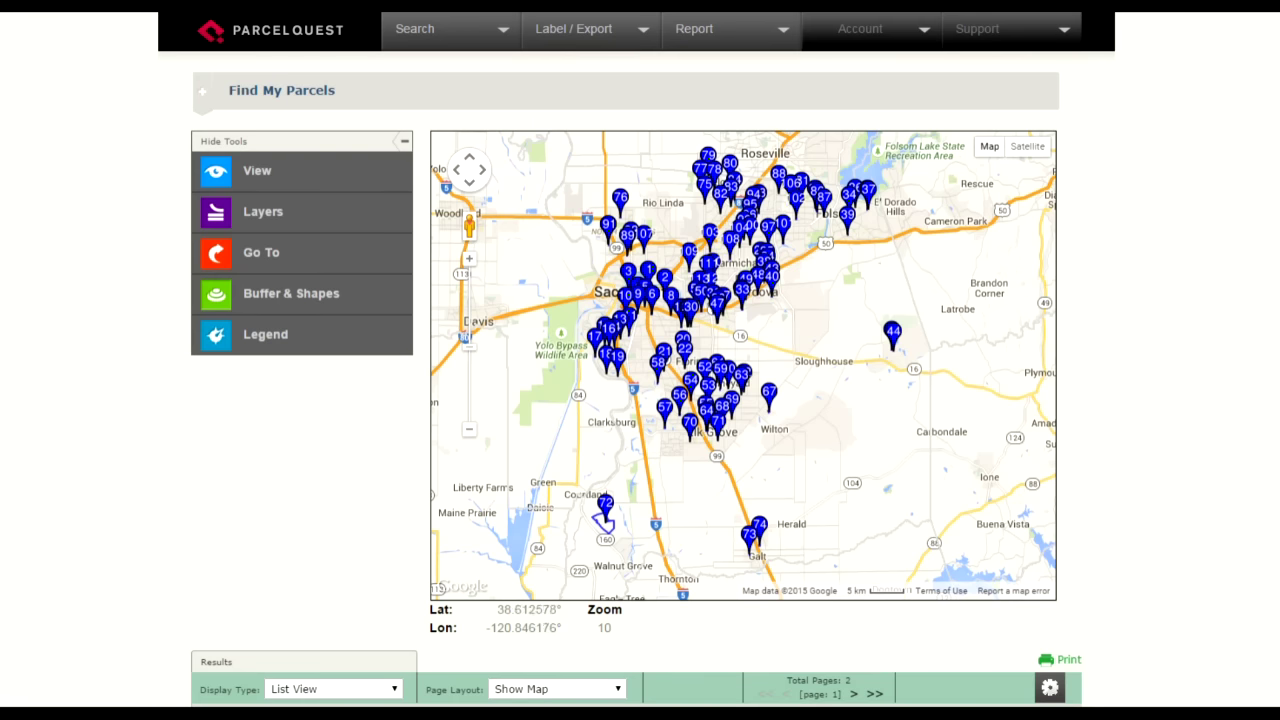
scroll(640, 400, down, 3)
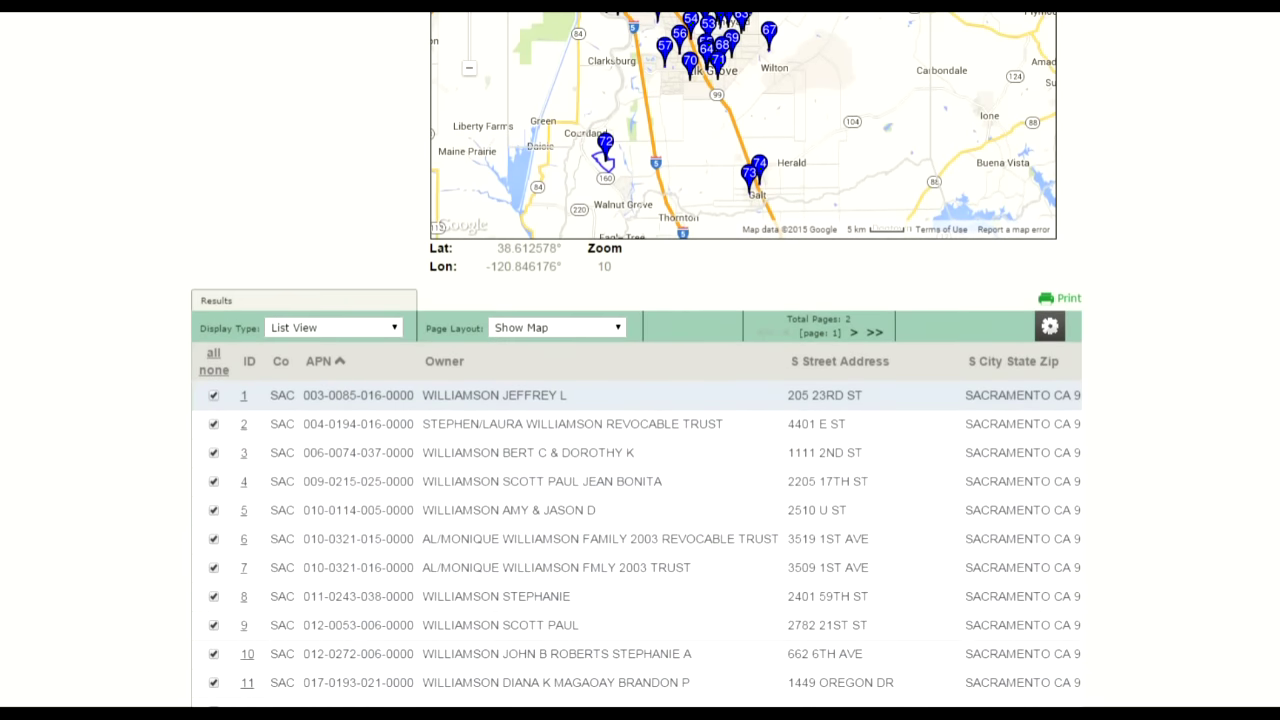
scroll(640, 400, up, 3)
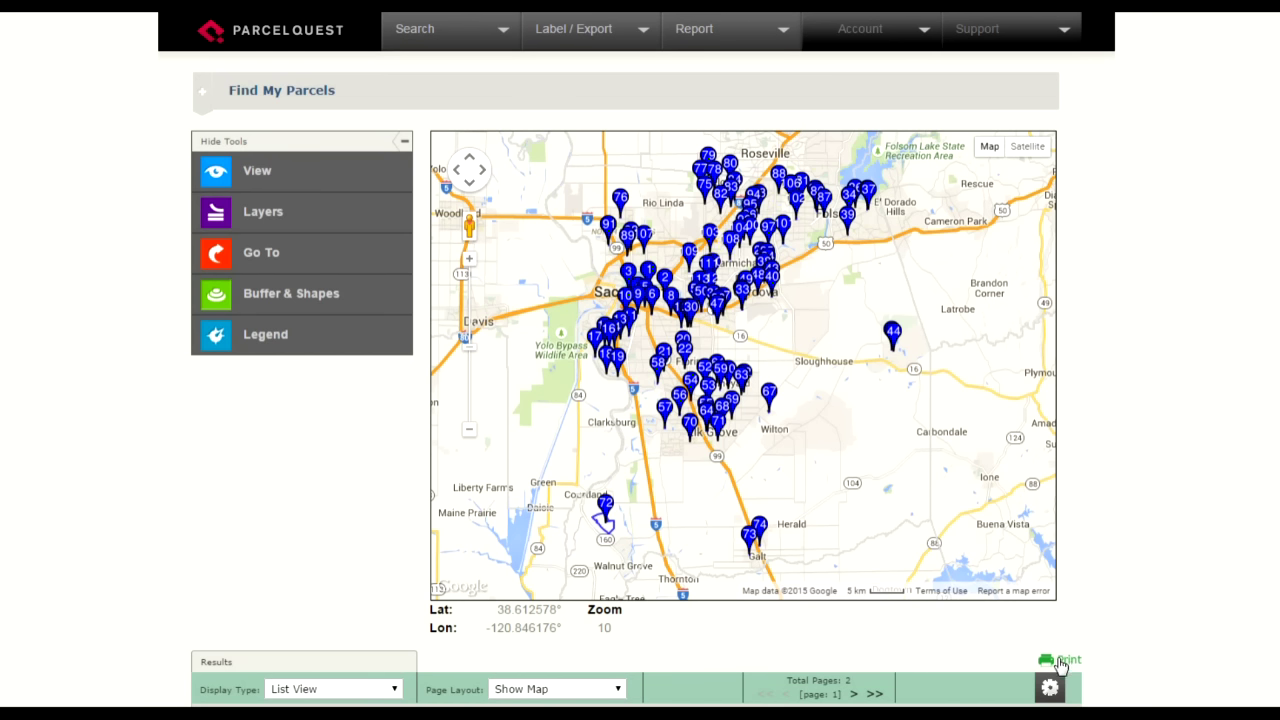
Preview the 8-page printout of the map and parcel list, then close it without printing
click(1066, 664)
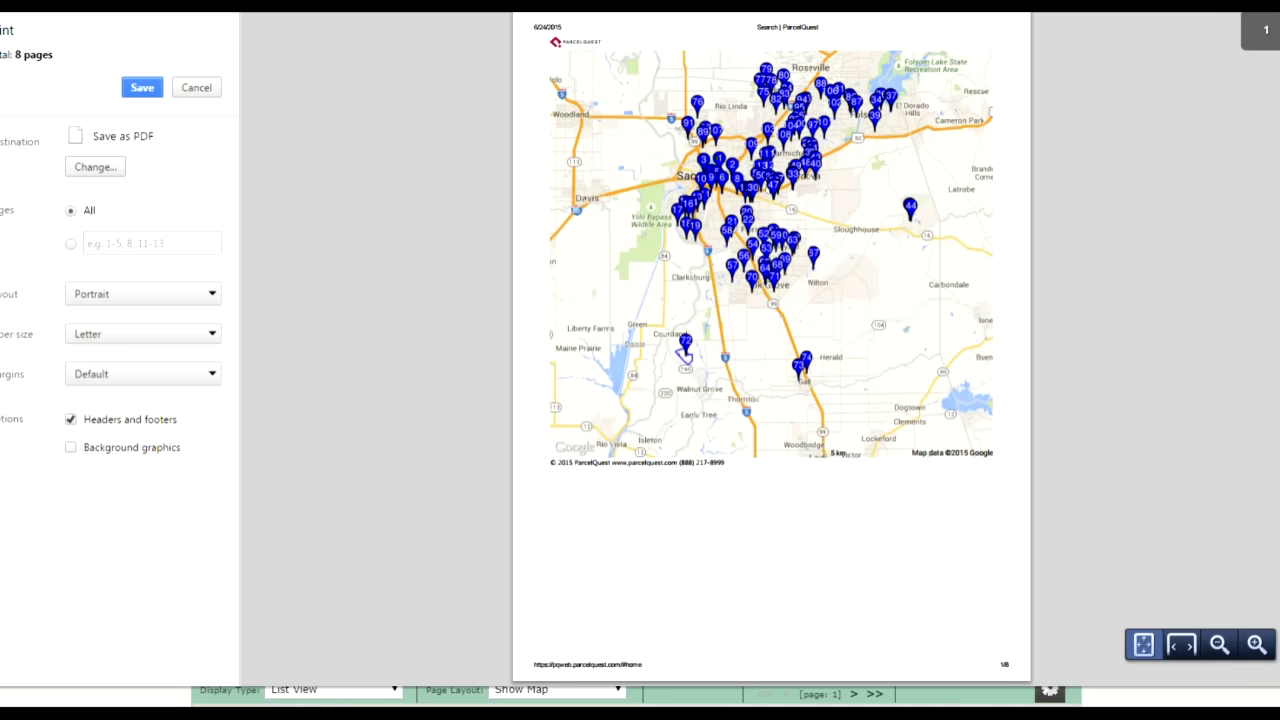
scroll(771, 350, down, 6)
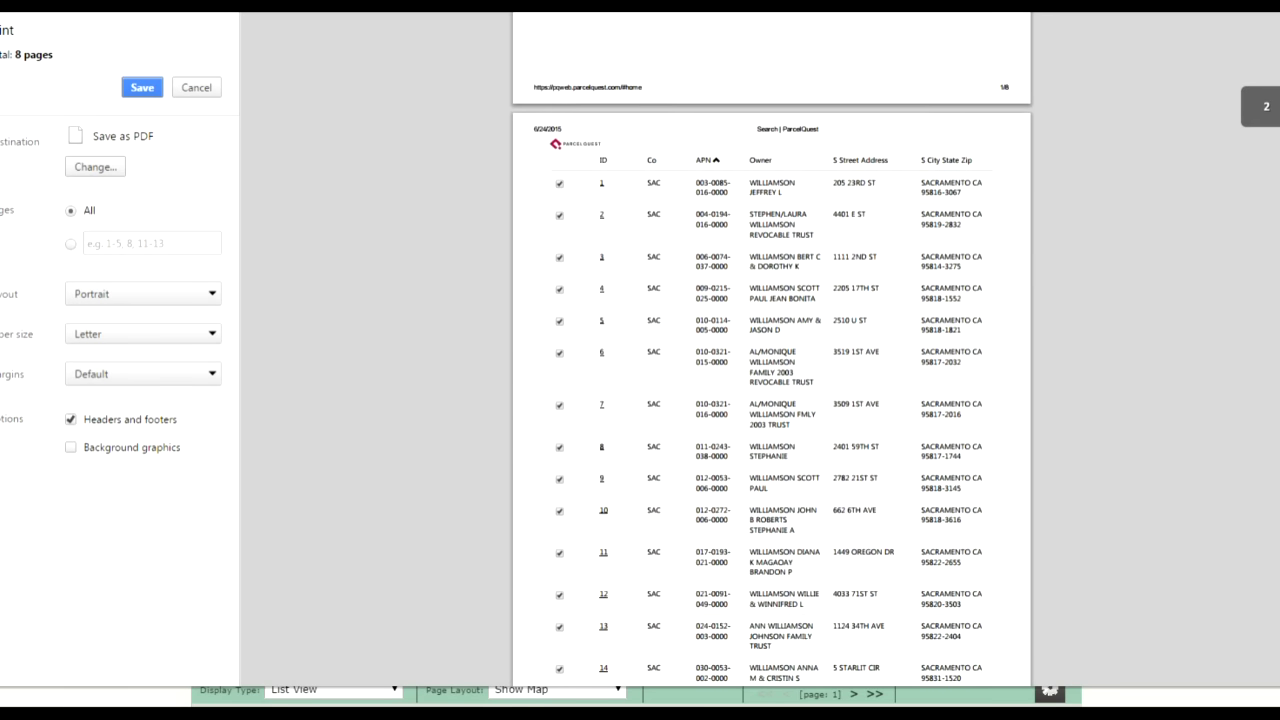
scroll(771, 350, down, 1)
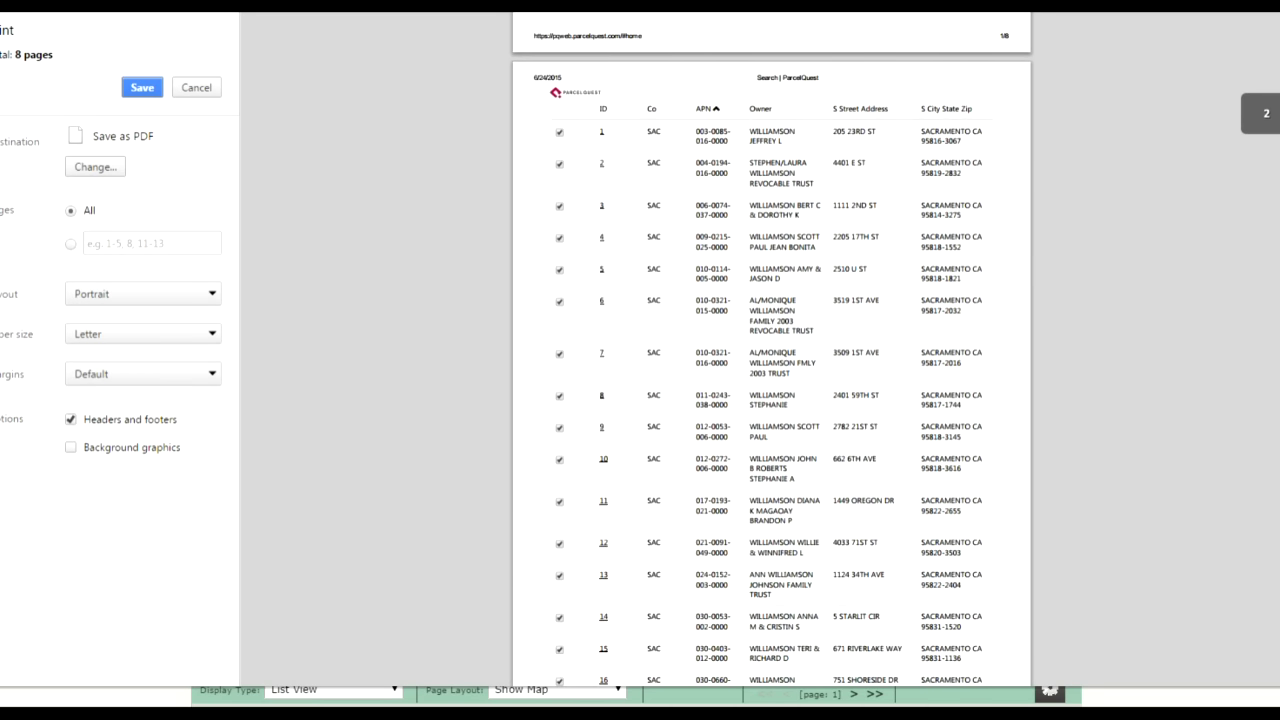
scroll(771, 350, up, 7)
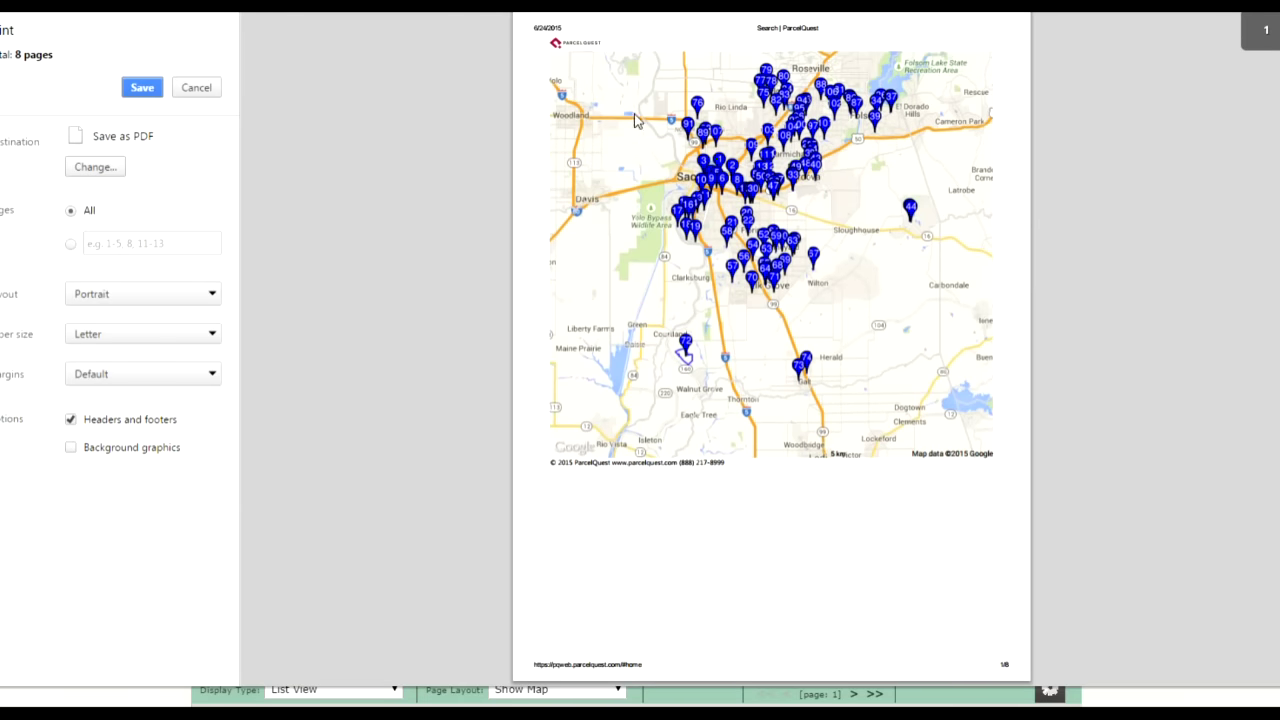
click(196, 89)
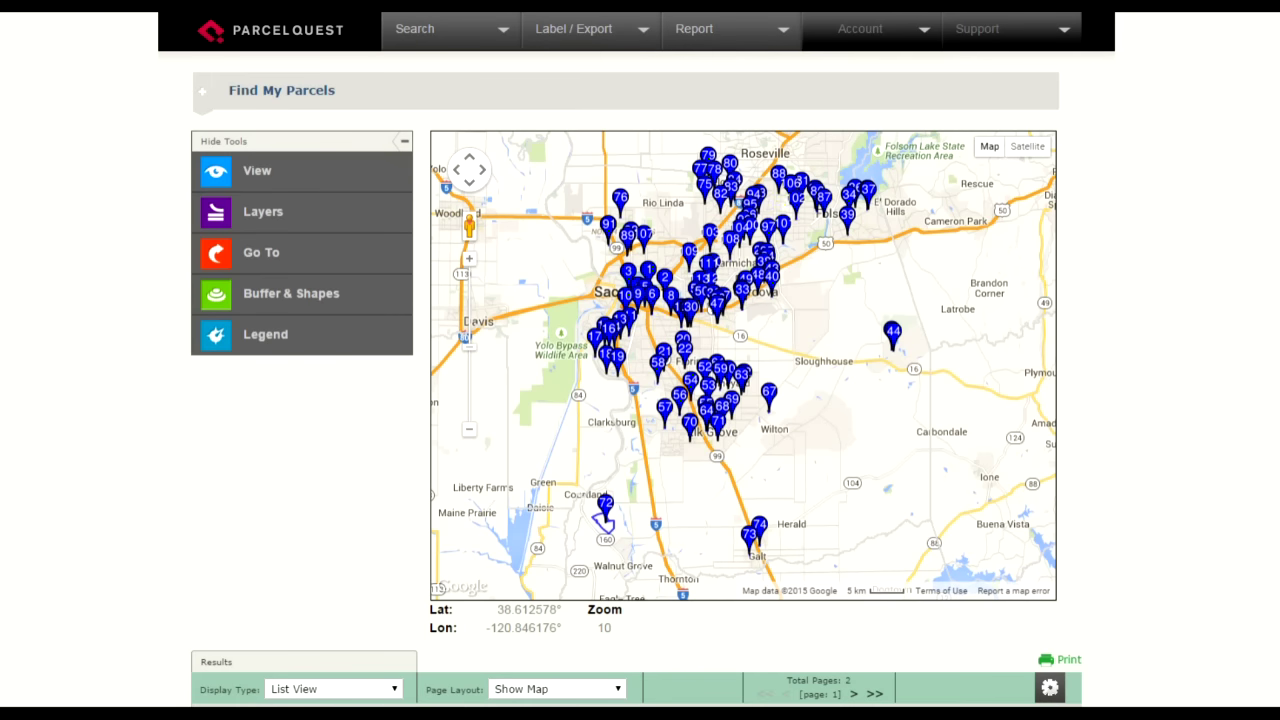
Set Page Layout to Hide Map so the results list shows without the map
scroll(640, 360, down, 1)
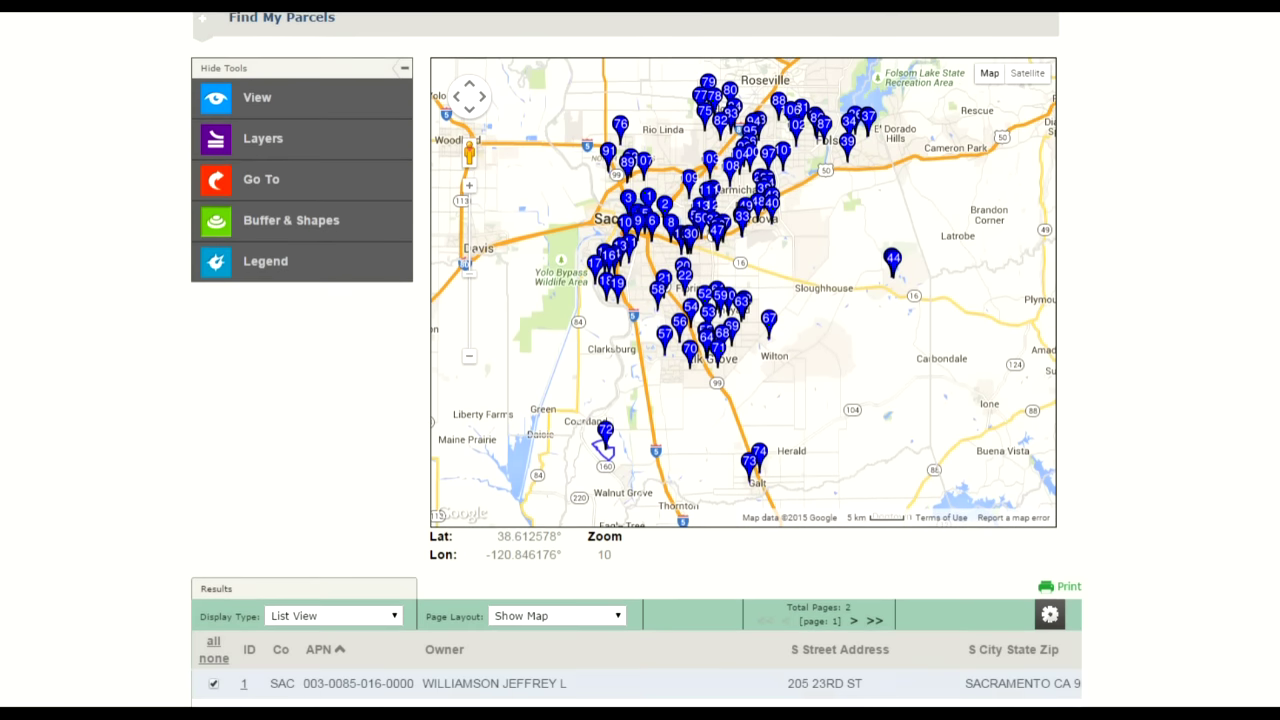
click(537, 617)
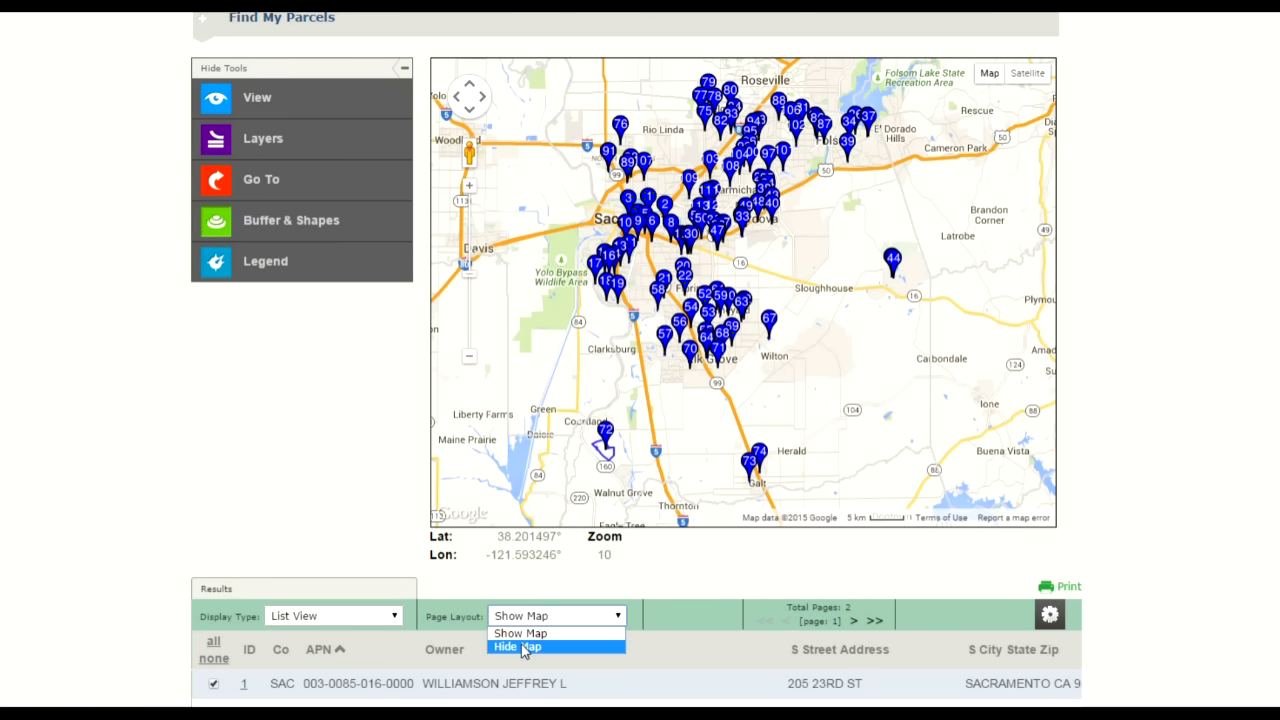
click(523, 646)
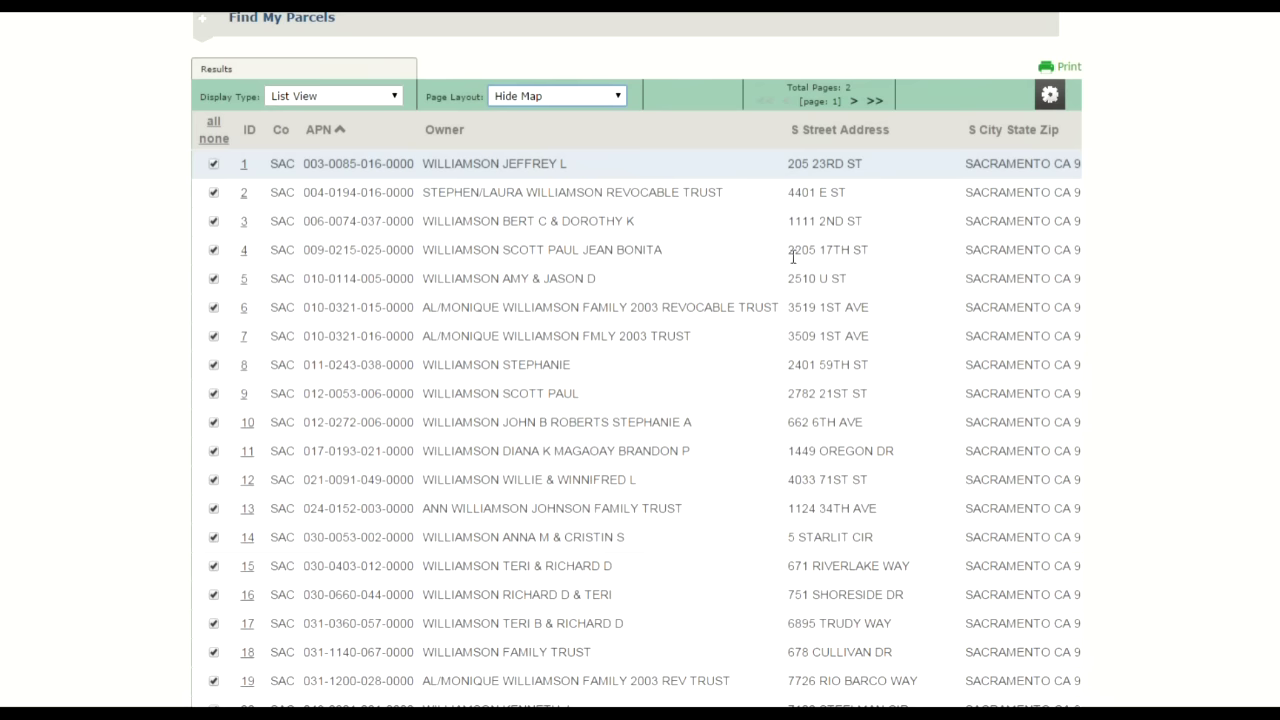
scroll(636, 360, up, 1)
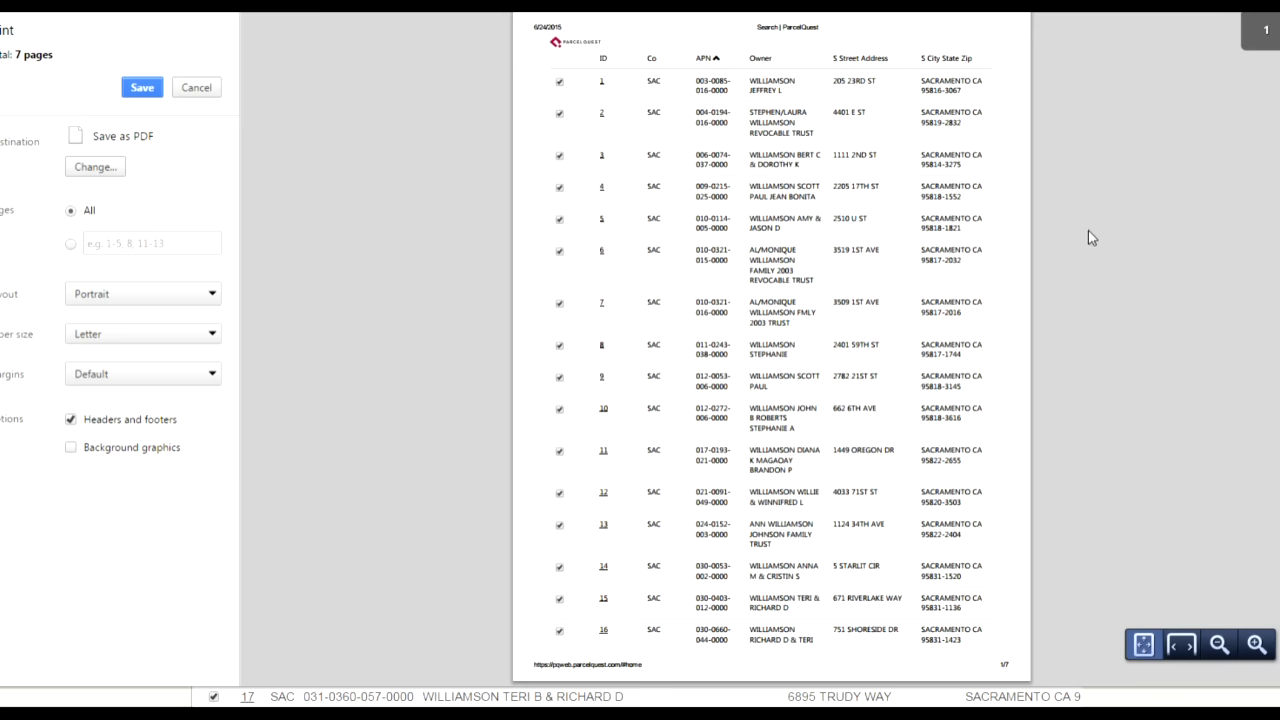
click(195, 89)
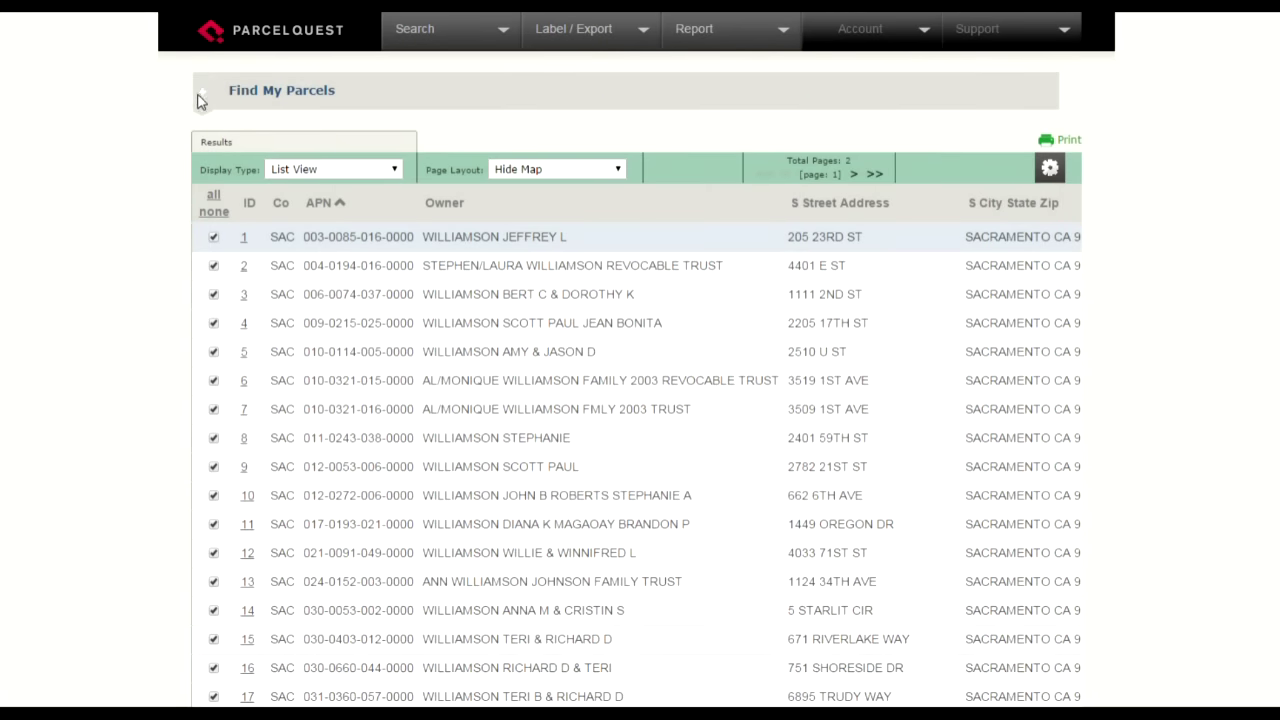
click(541, 171)
Restore the map with Show Map and open Detail View for parcel record 3
click(534, 187)
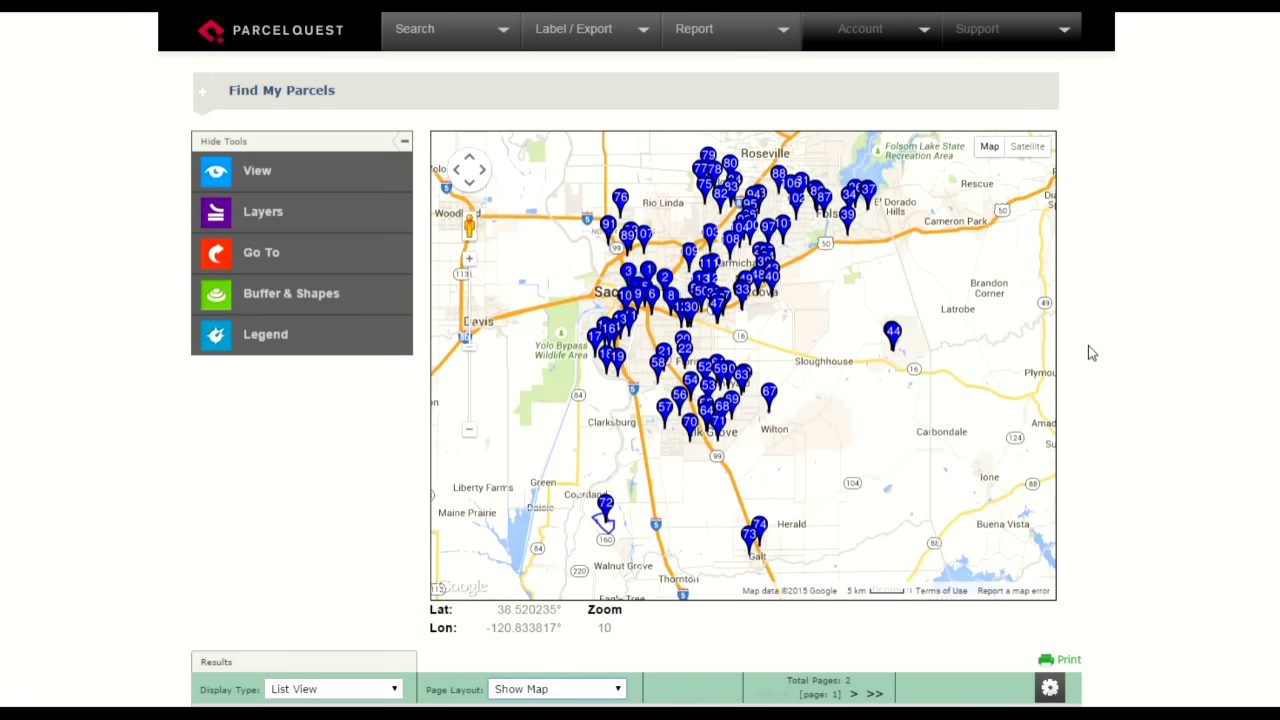
scroll(1119, 319, down, 5)
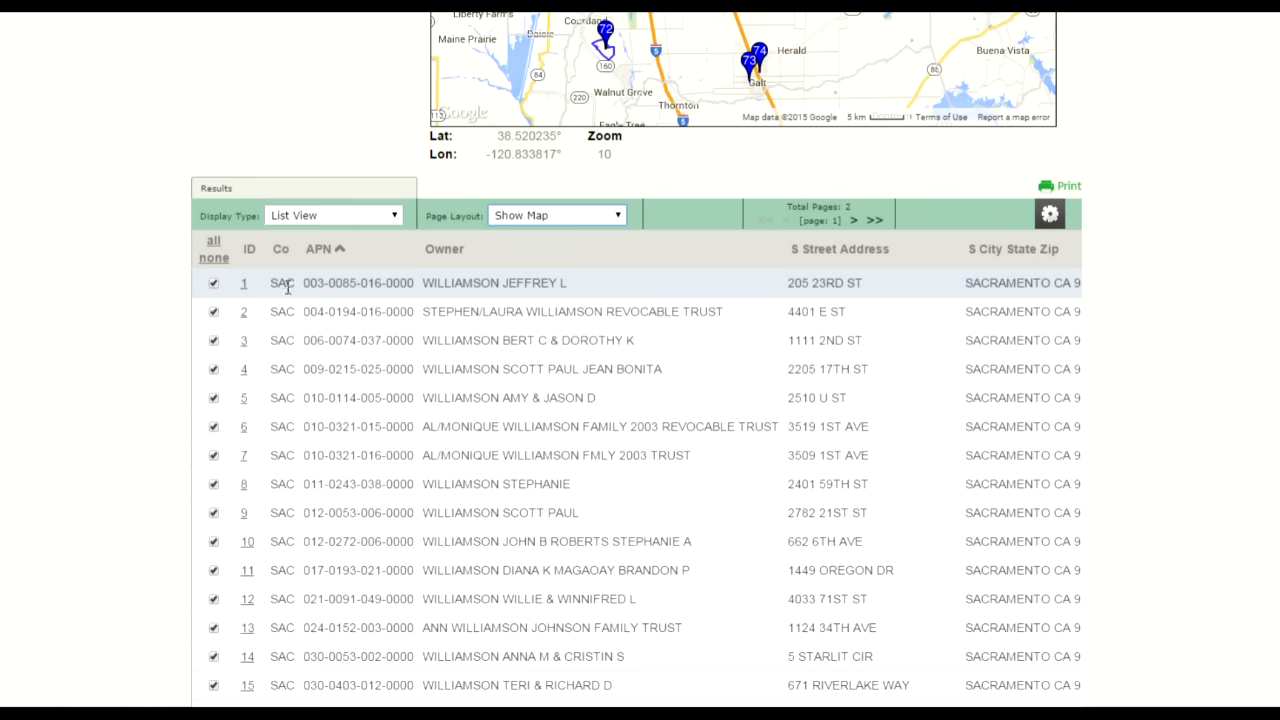
click(244, 343)
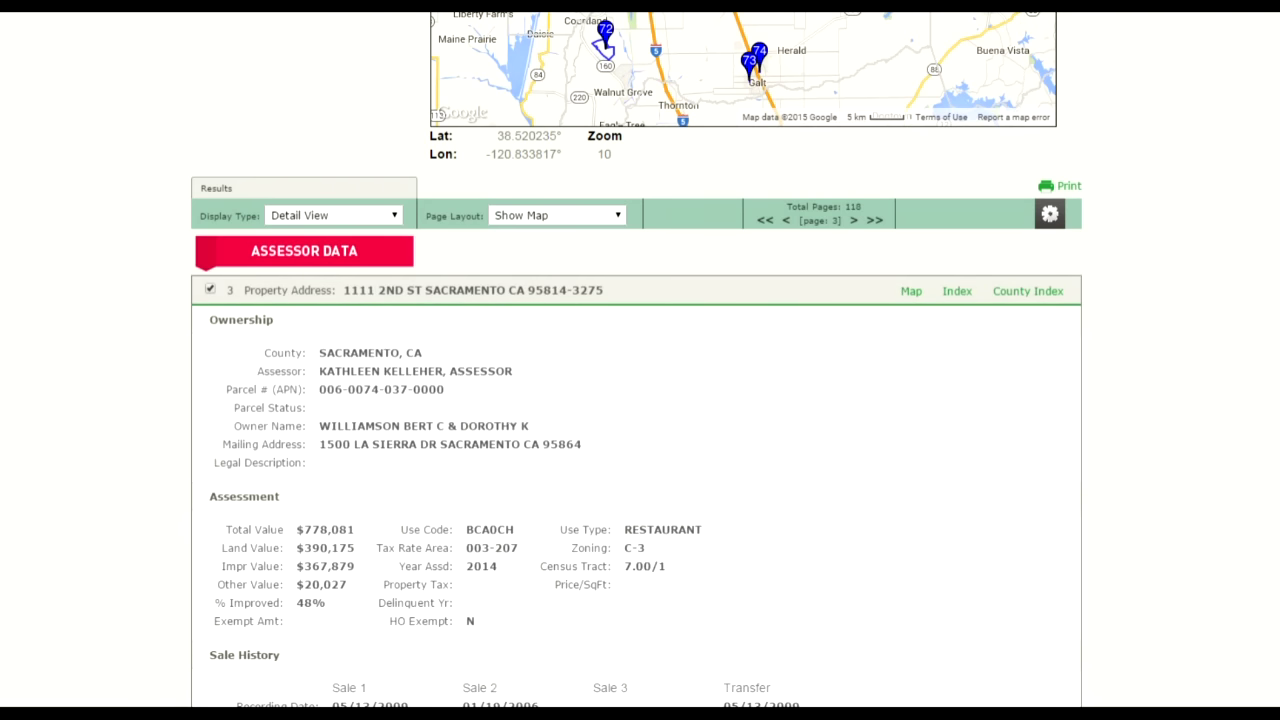
Review record 3's assessor details and open a 2-page print preview with the map
scroll(1211, 403, up, 3)
scroll(636, 400, down, 5)
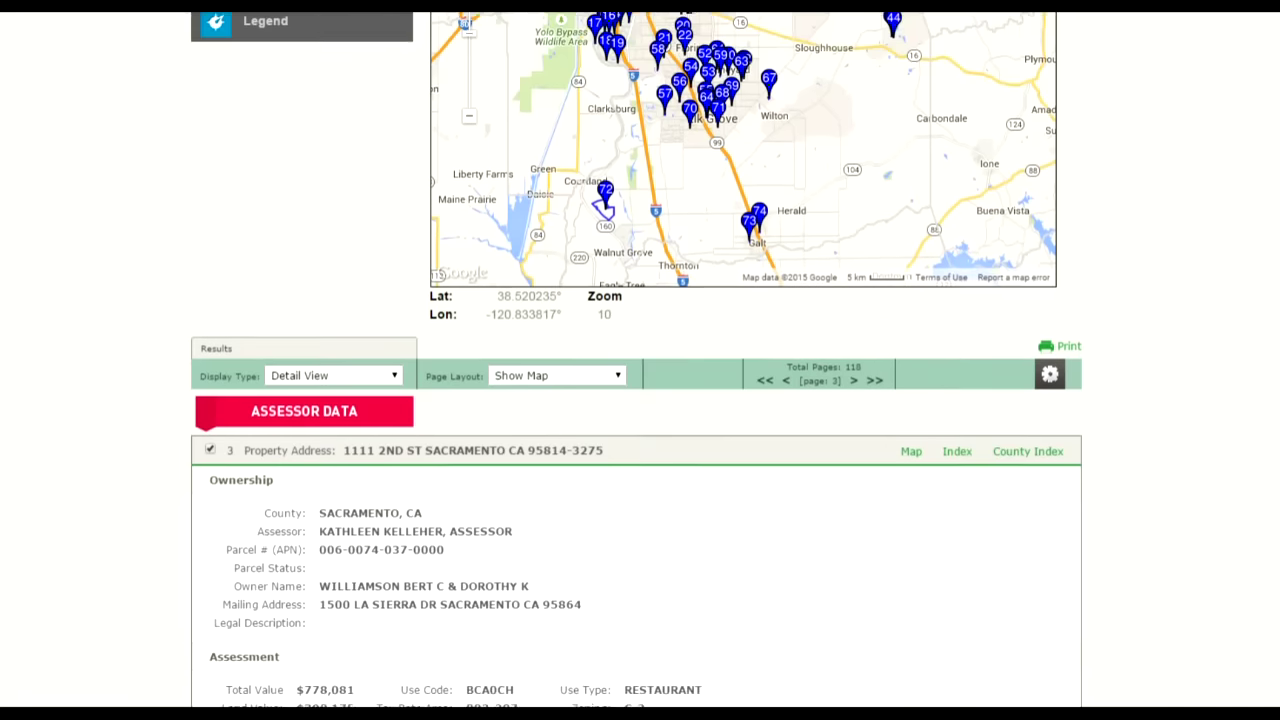
scroll(636, 400, down, 3)
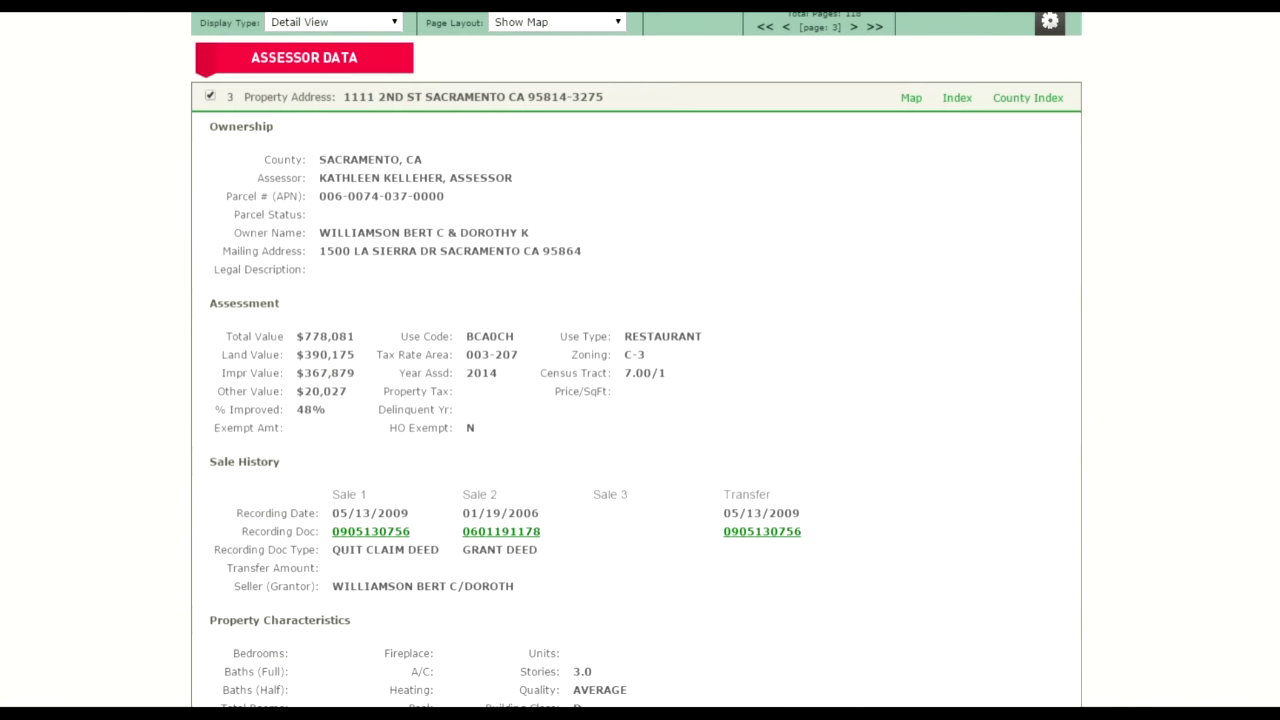
scroll(636, 400, up, 7)
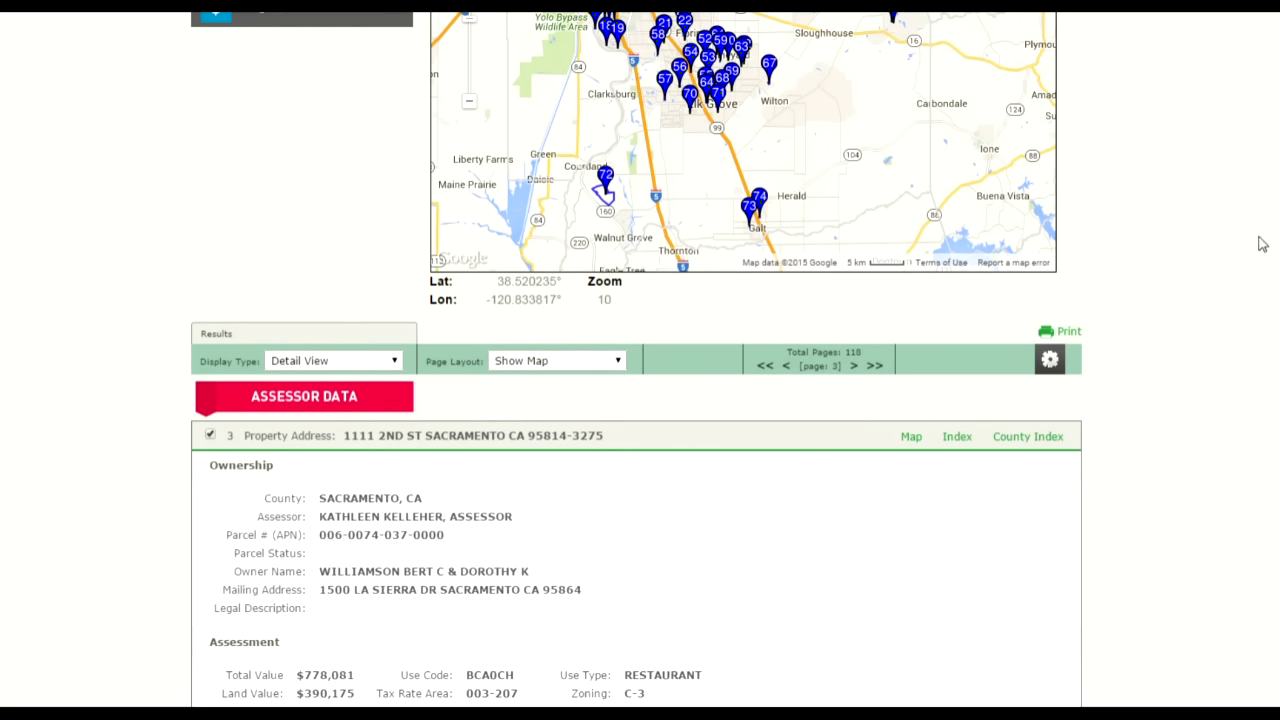
click(1063, 332)
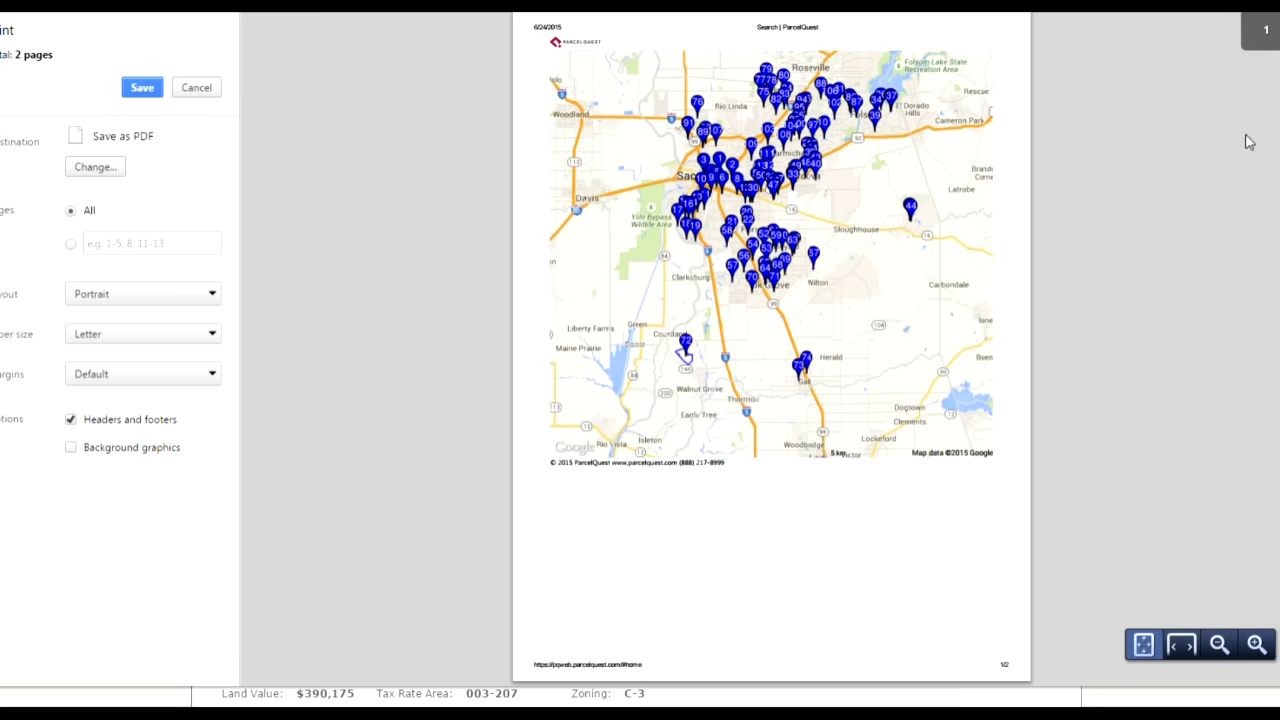
scroll(1250, 143, down, 2)
scroll(770, 400, down, 9)
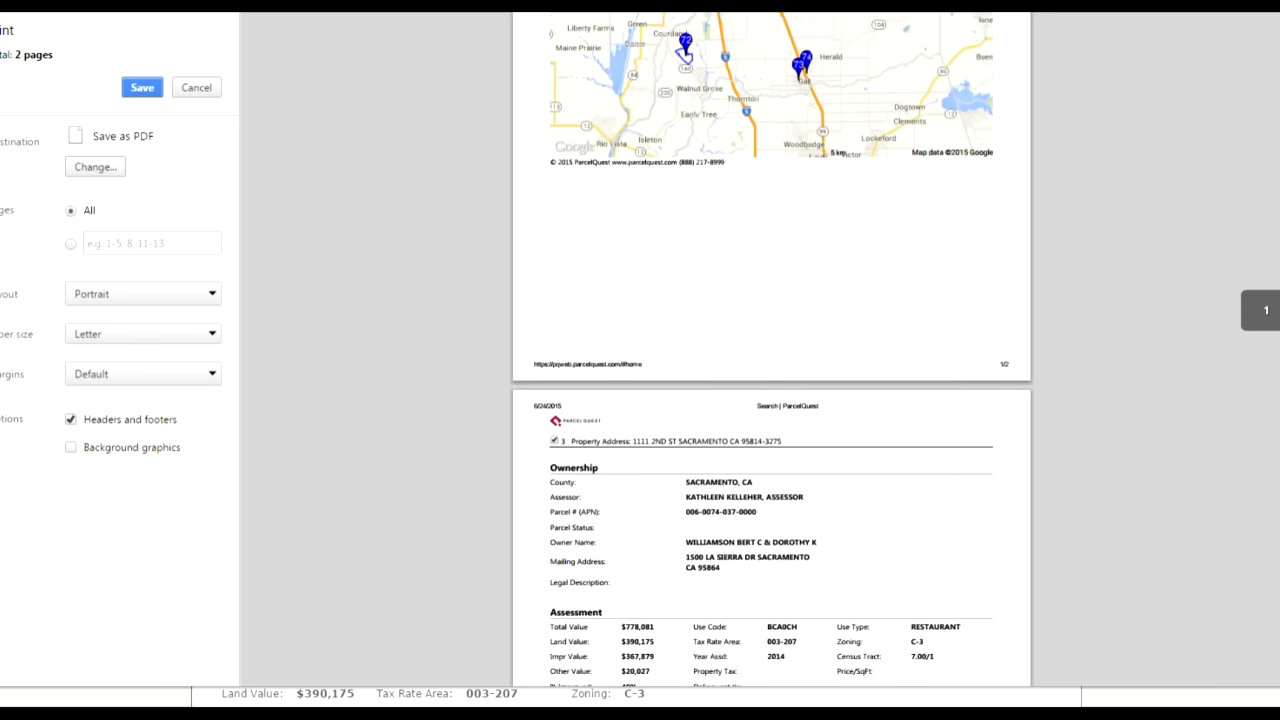
scroll(770, 400, down, 2)
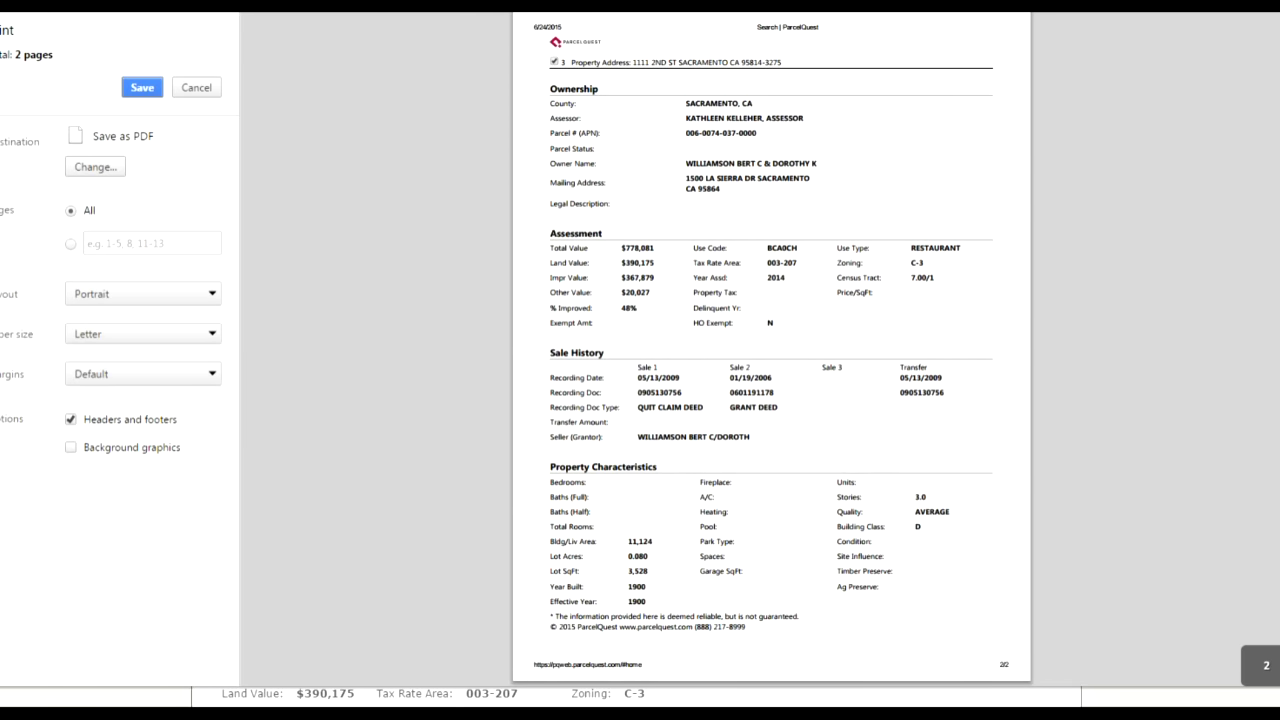
click(207, 94)
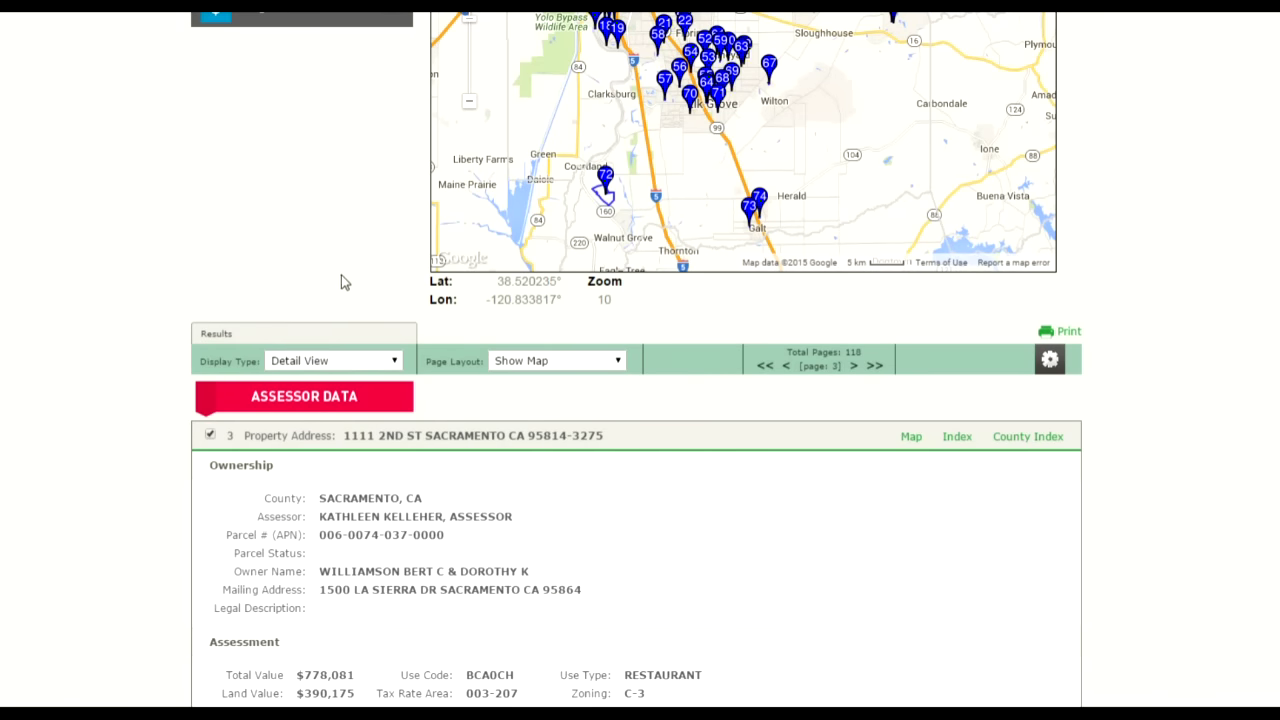
Set Page Layout to Hide Map so record 3's details appear without the map
click(541, 364)
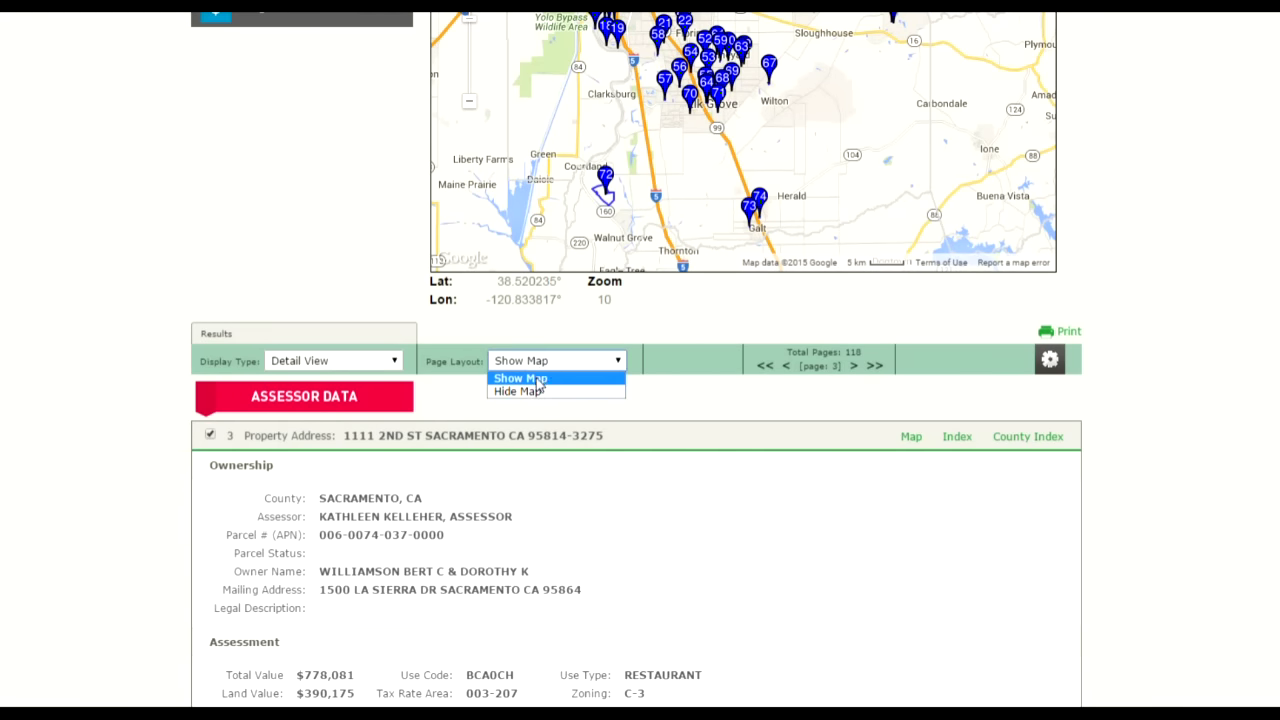
click(541, 378)
scroll(533, 398, down, 5)
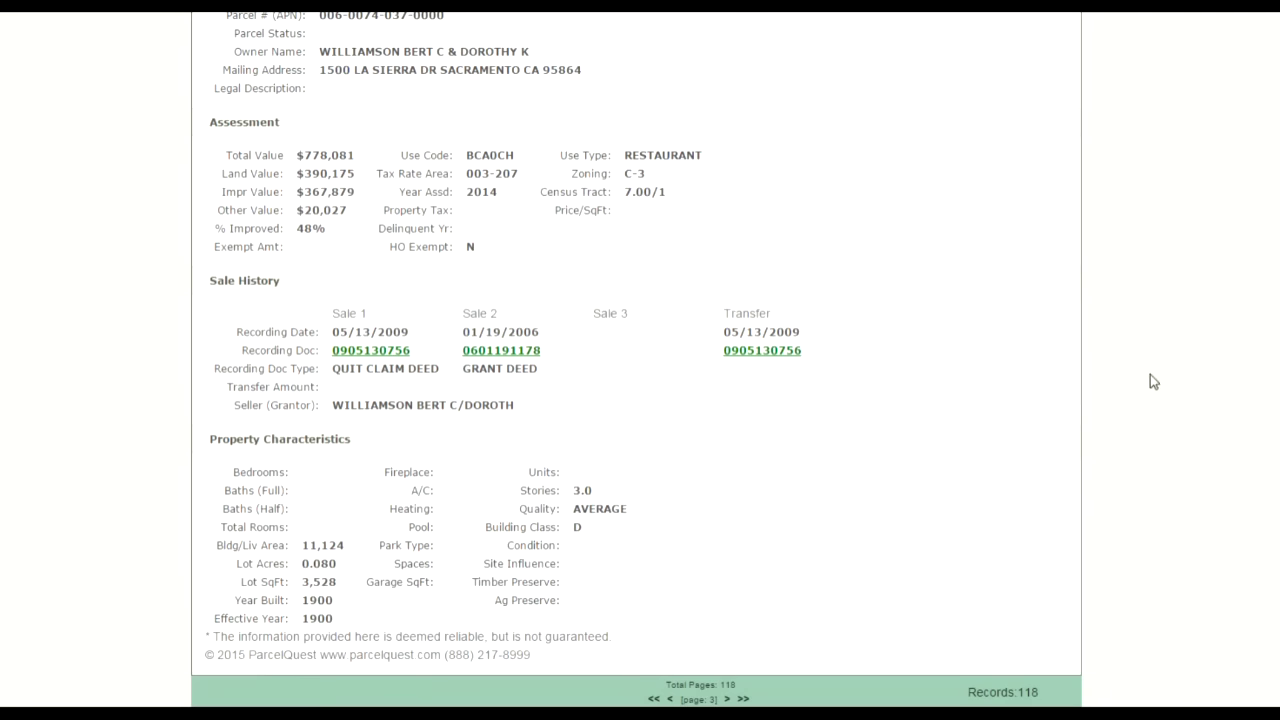
scroll(636, 360, up, 3)
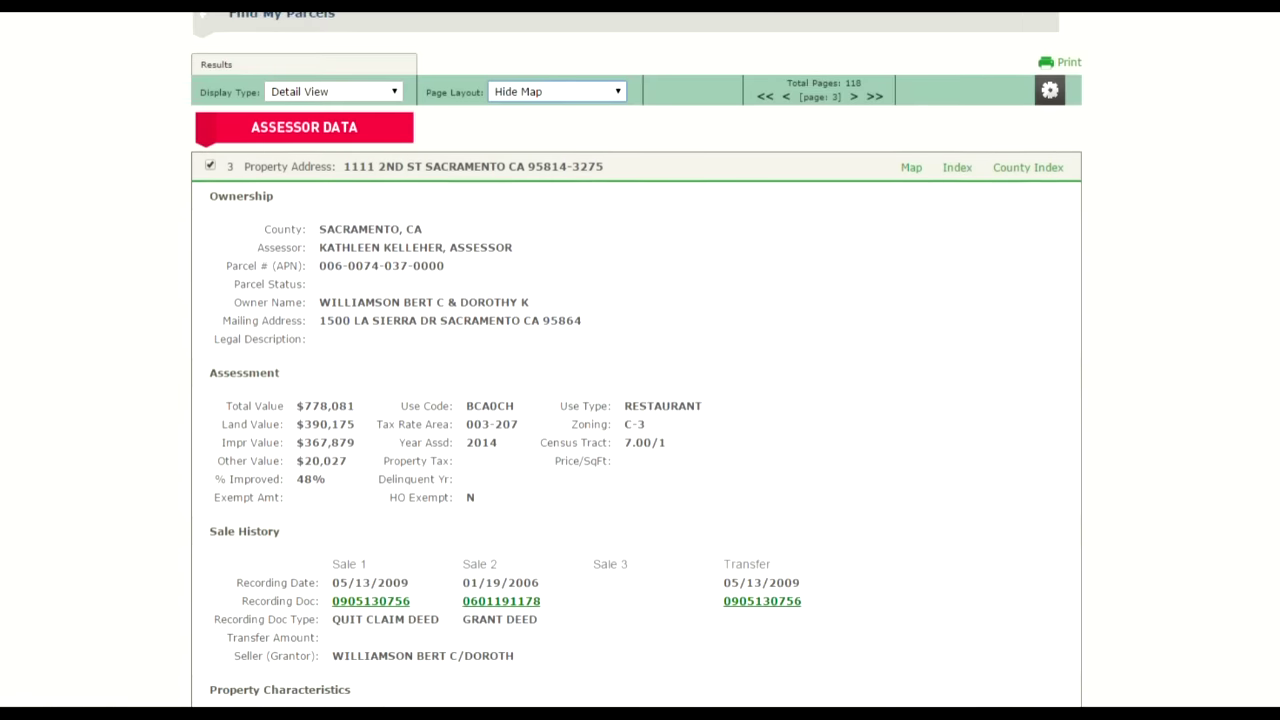